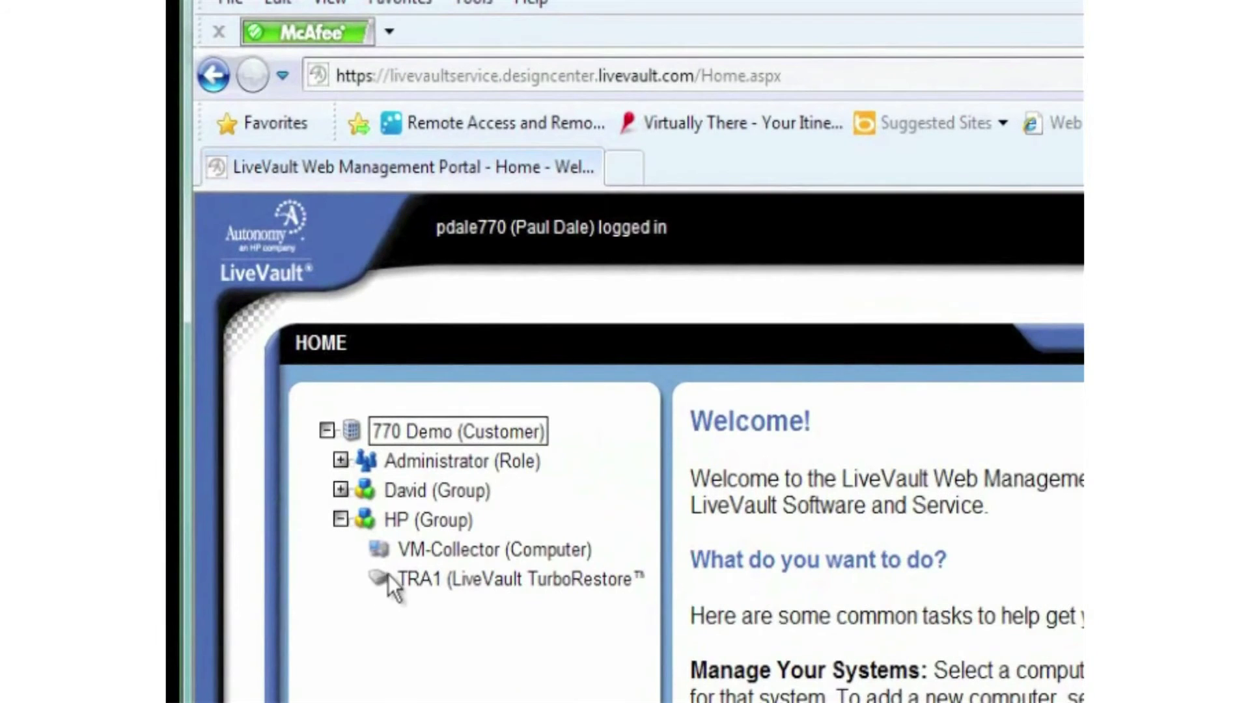
Step: Create a new virtual machine backup policy for VM-Collector and name it "Demo backup"
click(397, 548)
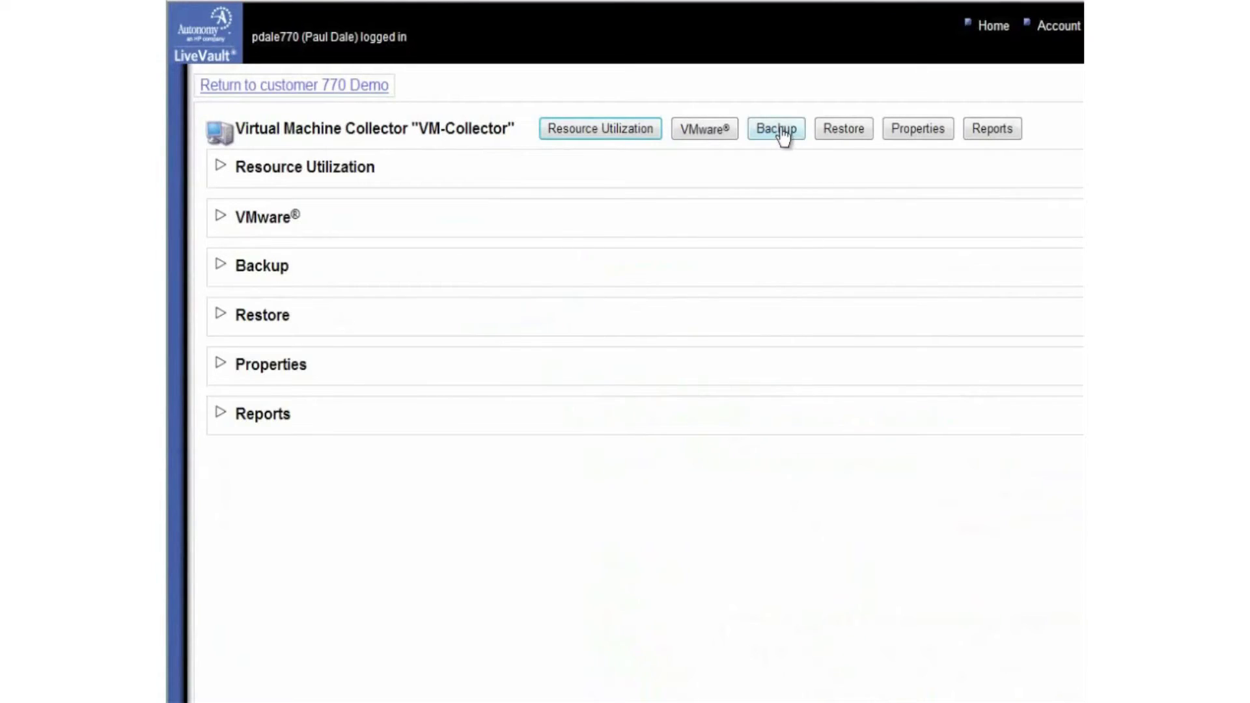
click(776, 130)
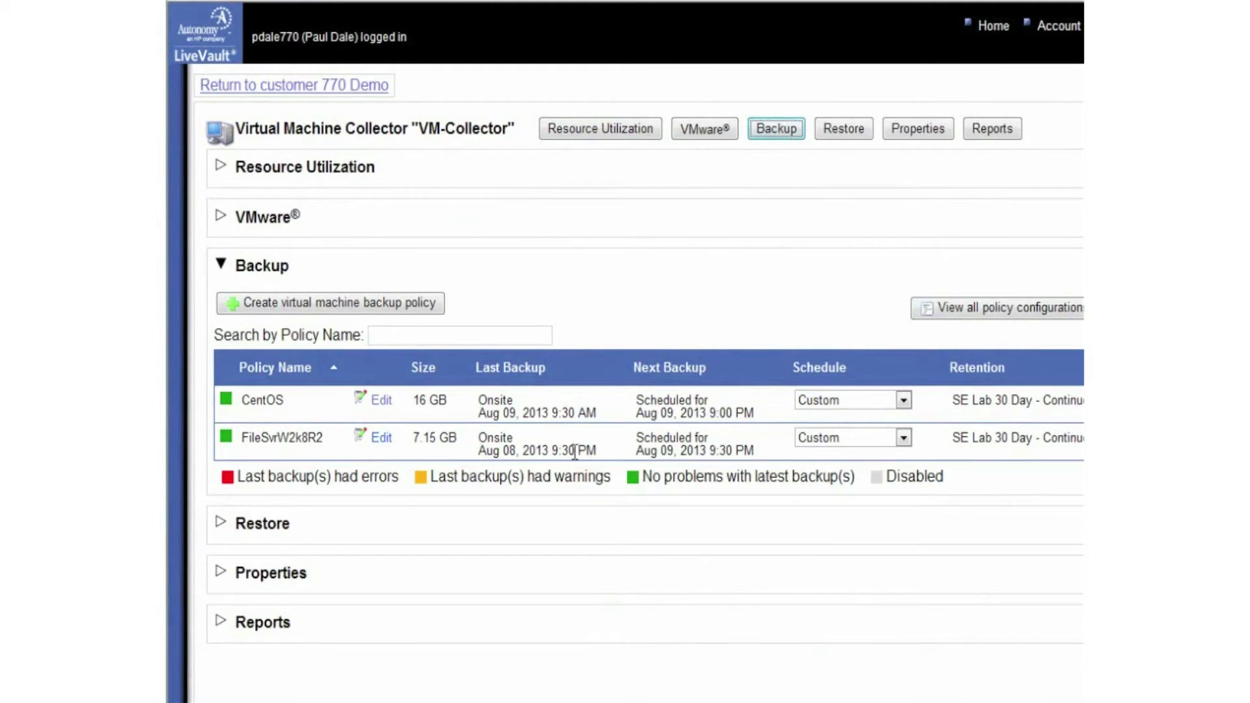
click(317, 305)
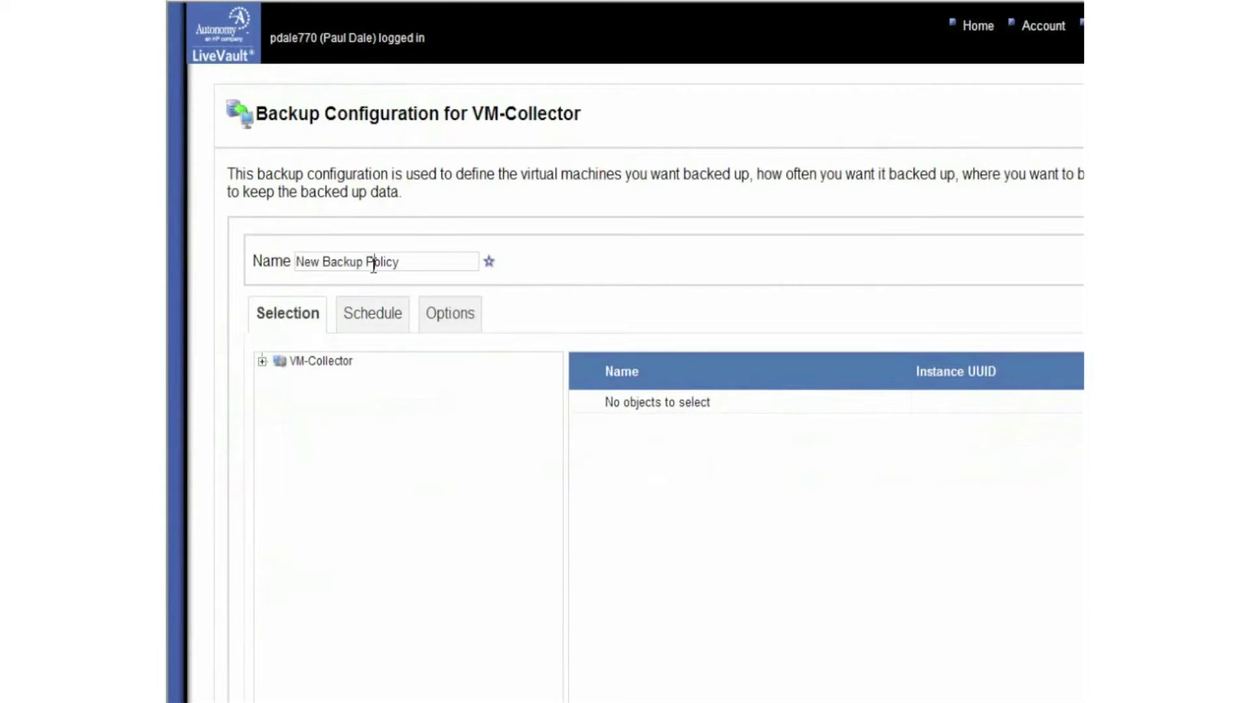
drag(413, 263, 296, 259)
text(Demo backup)
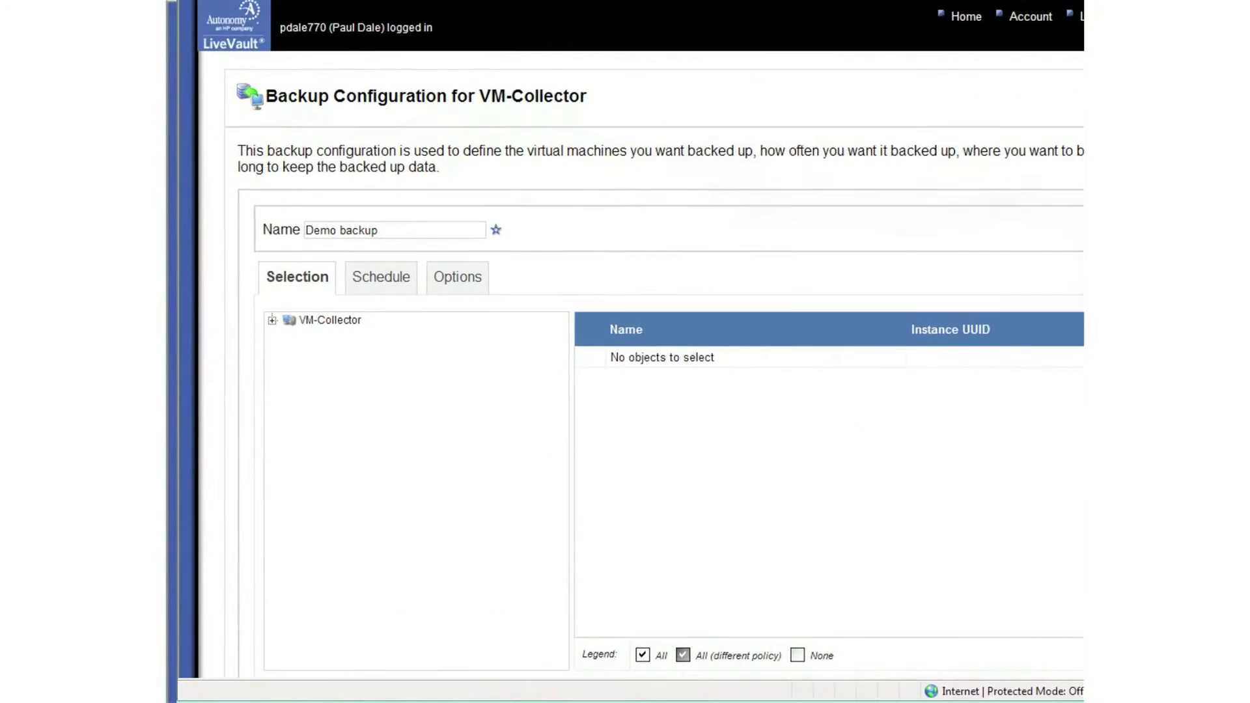
Step: Include the LVT-VM-Collector and LVT-VM-TRA virtual machines on BostonDataCenter host 10.144.4.27 in the backup policy
click(272, 321)
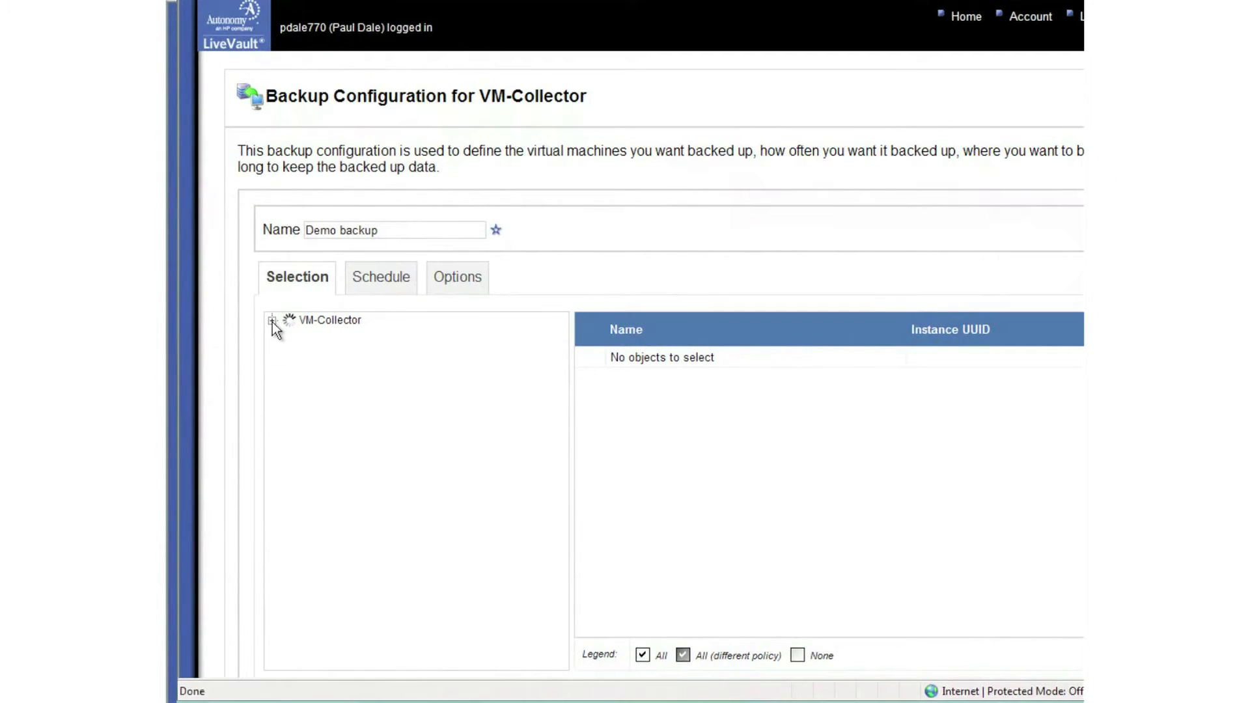
click(287, 336)
click(305, 352)
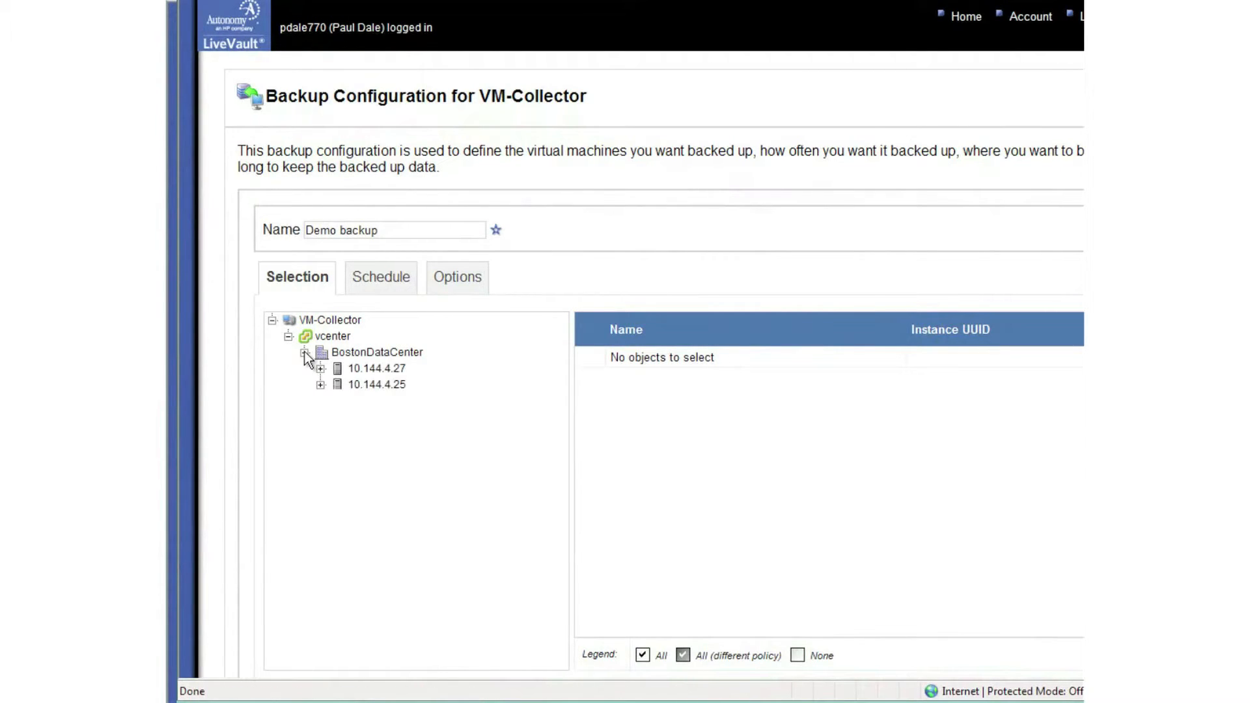
click(362, 390)
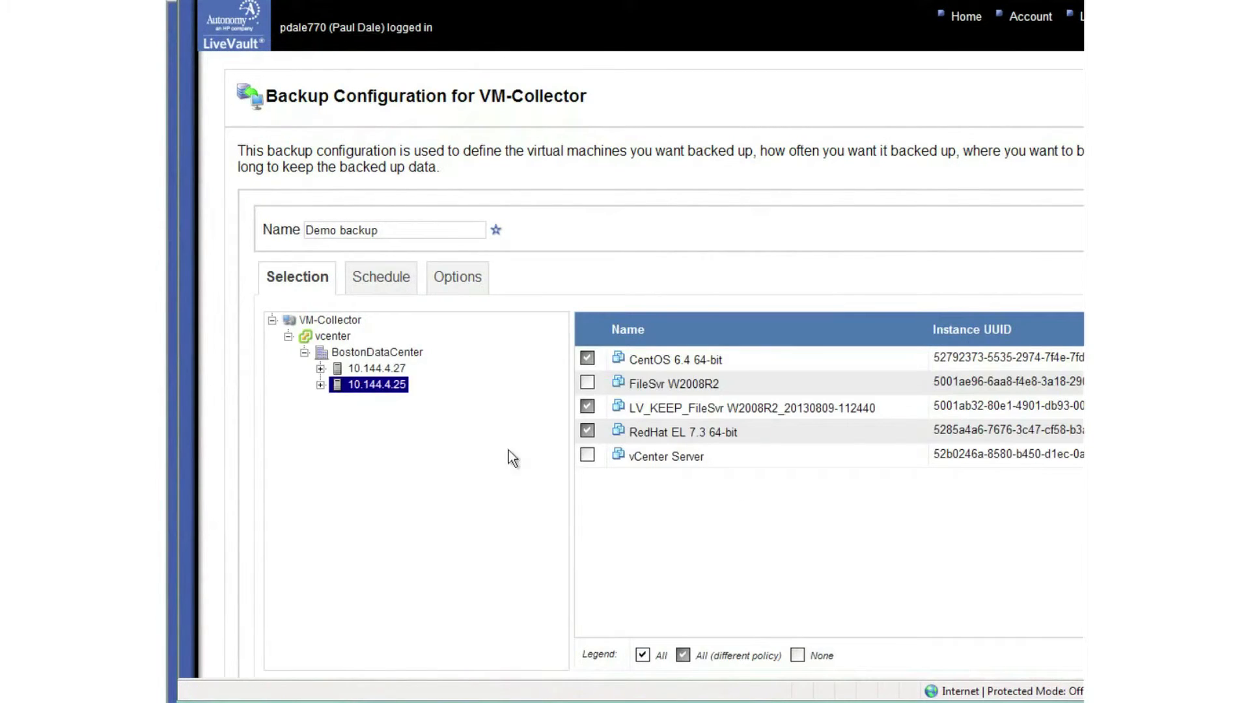
click(587, 454)
click(587, 383)
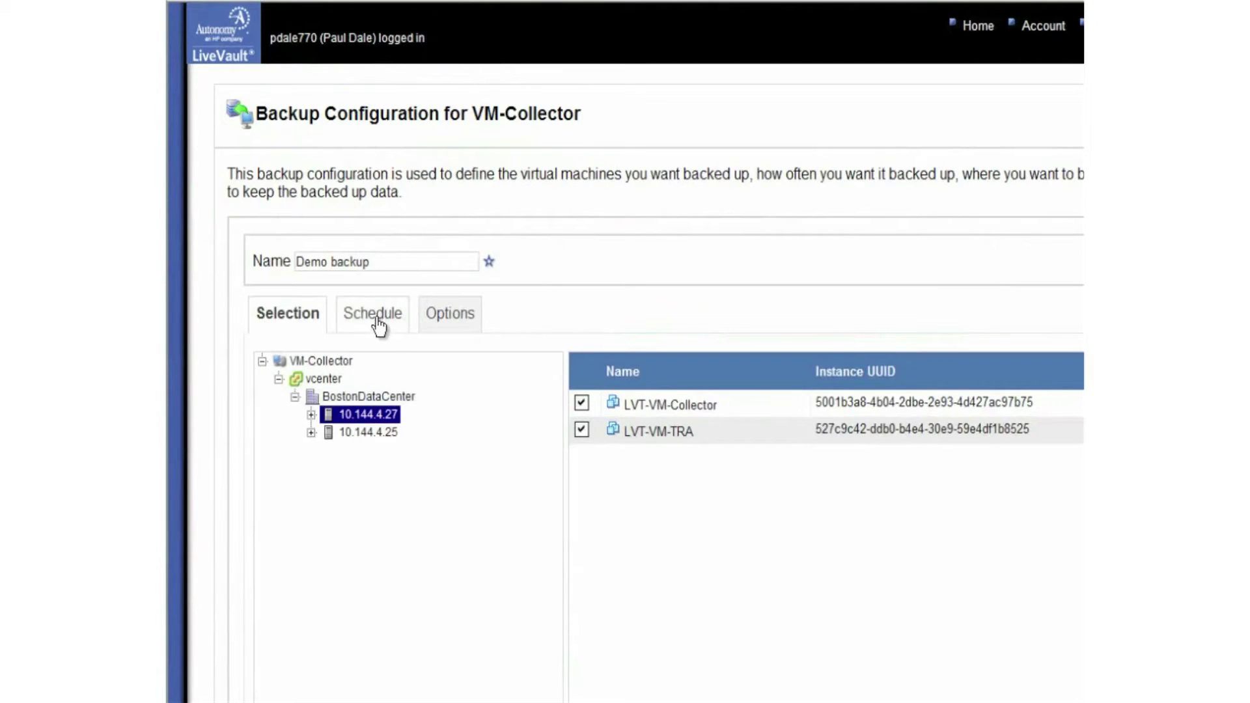
Step: Review the Demo backup policy's schedule, storage destination and available retention policies
click(379, 326)
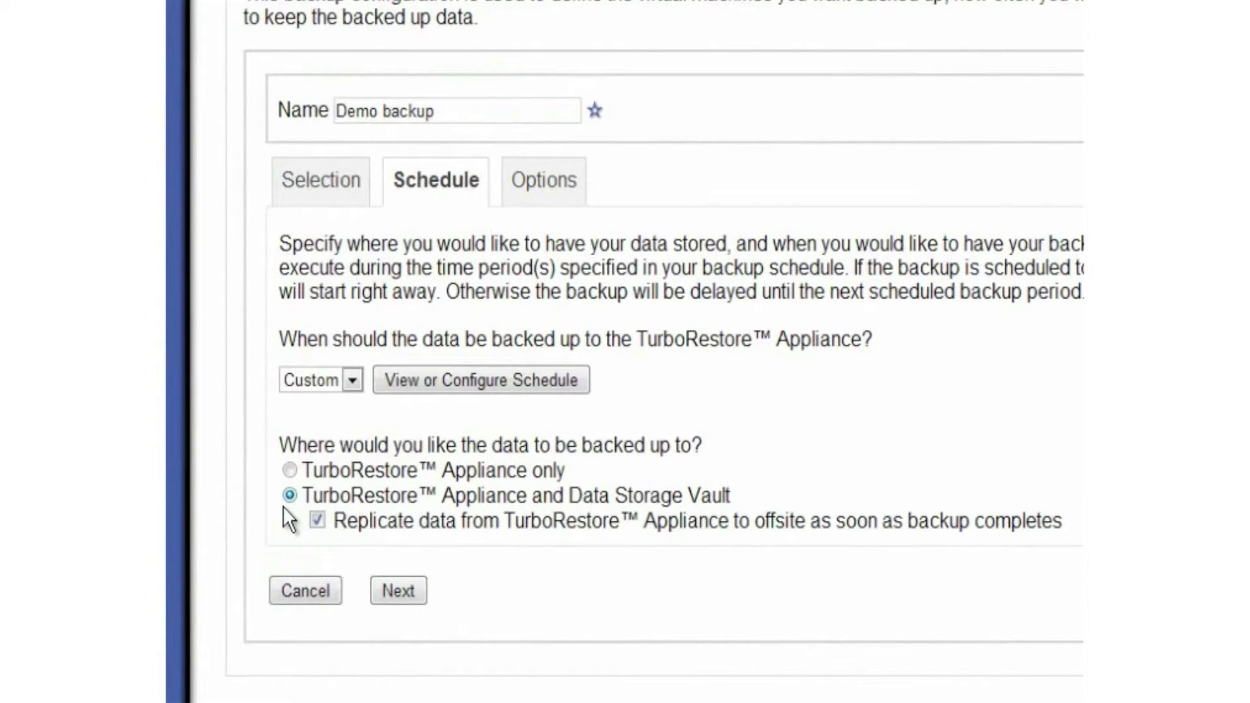
click(555, 183)
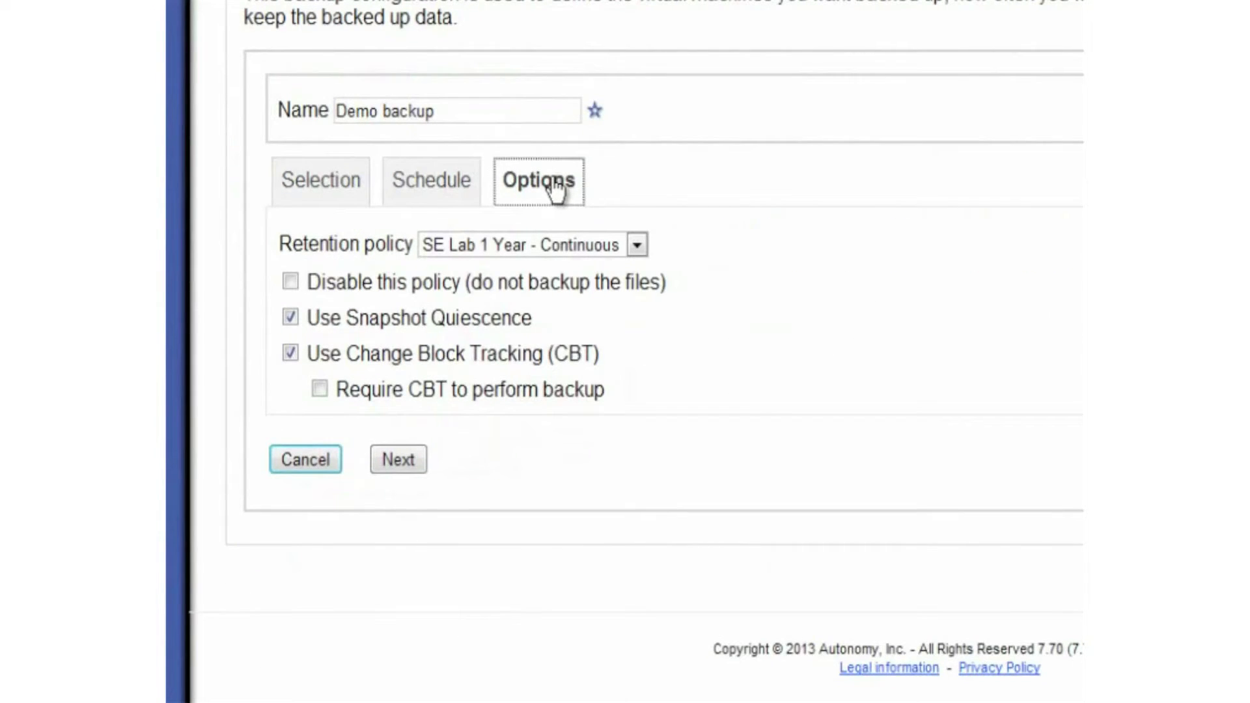
click(637, 246)
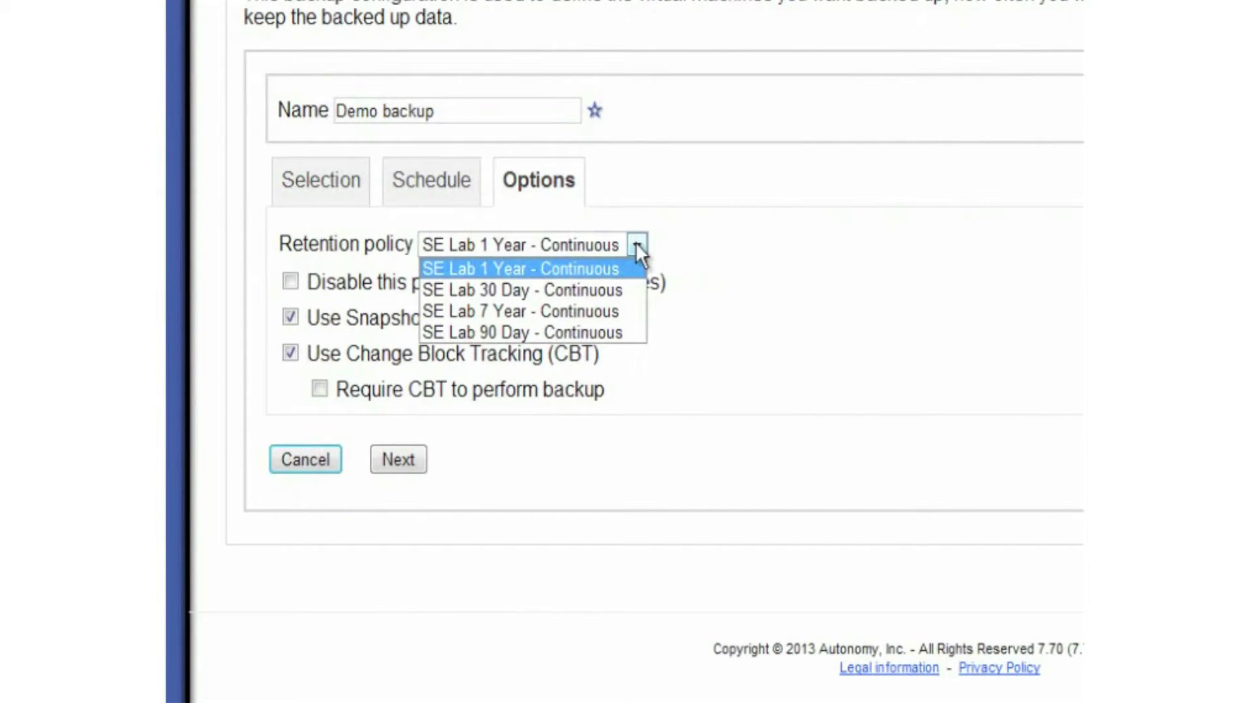
click(636, 245)
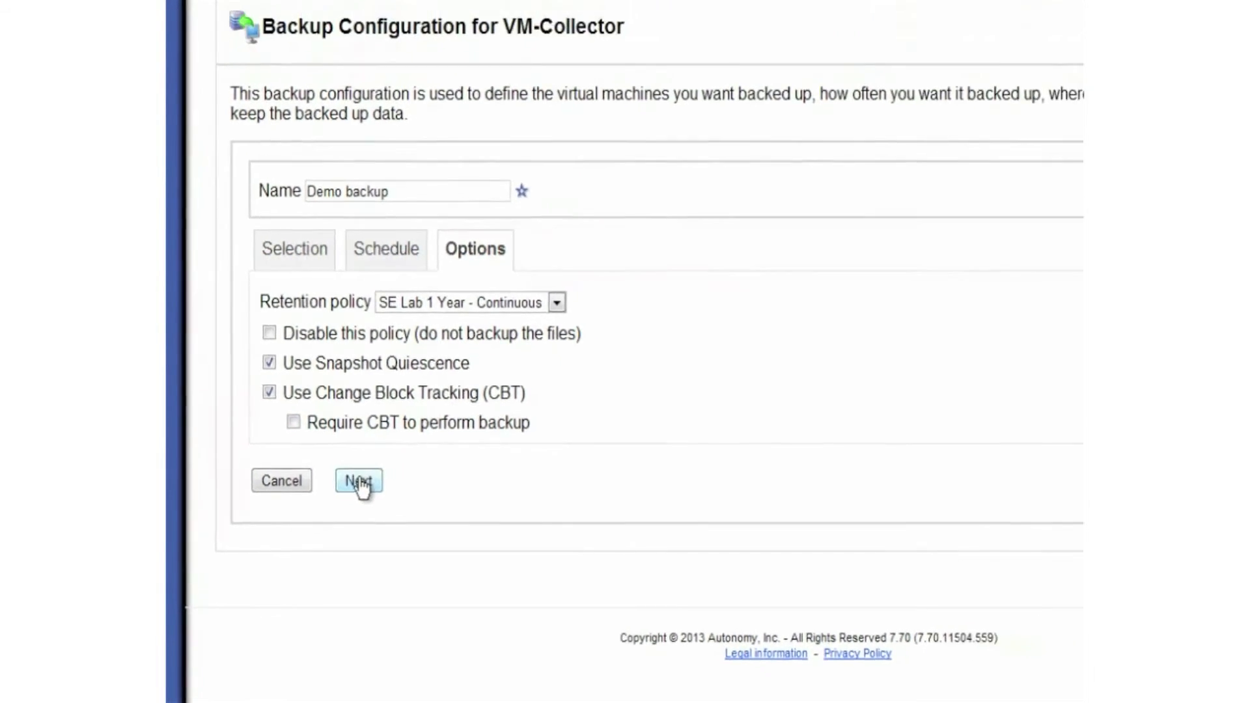
Step: Review the summary of backup policies and rules, and finish the backup configuration
click(398, 460)
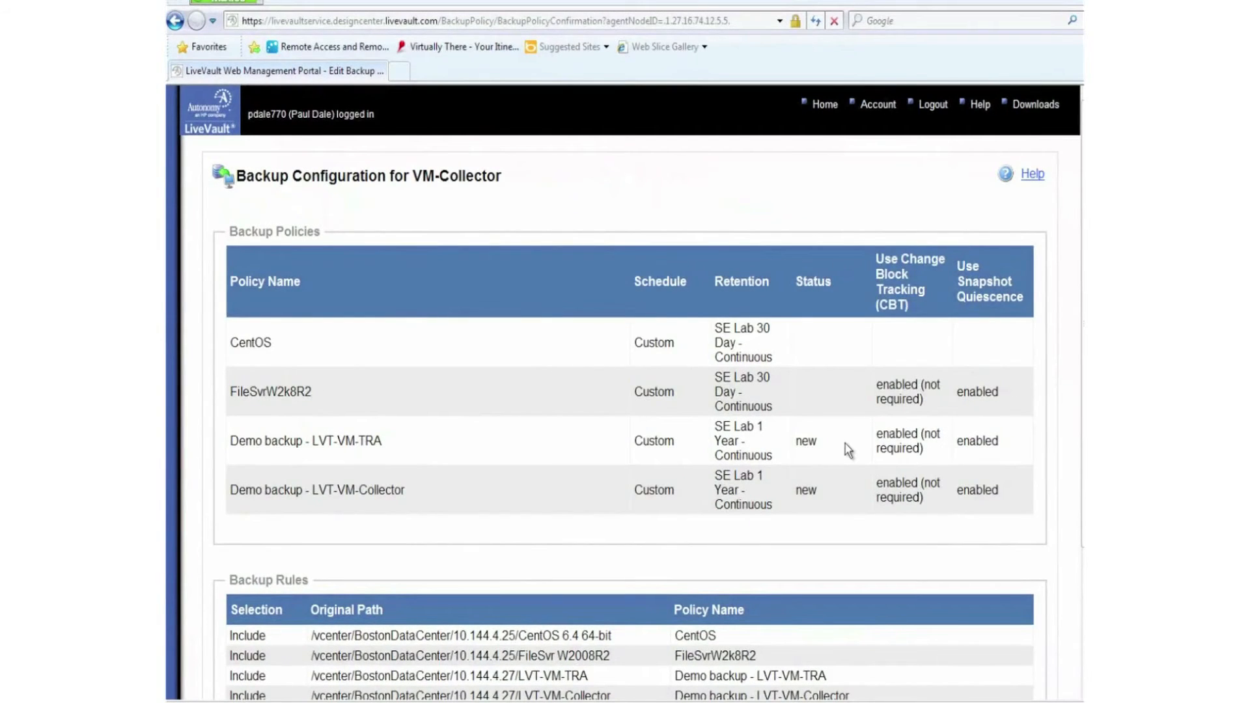
scroll(520, 511, down, 3)
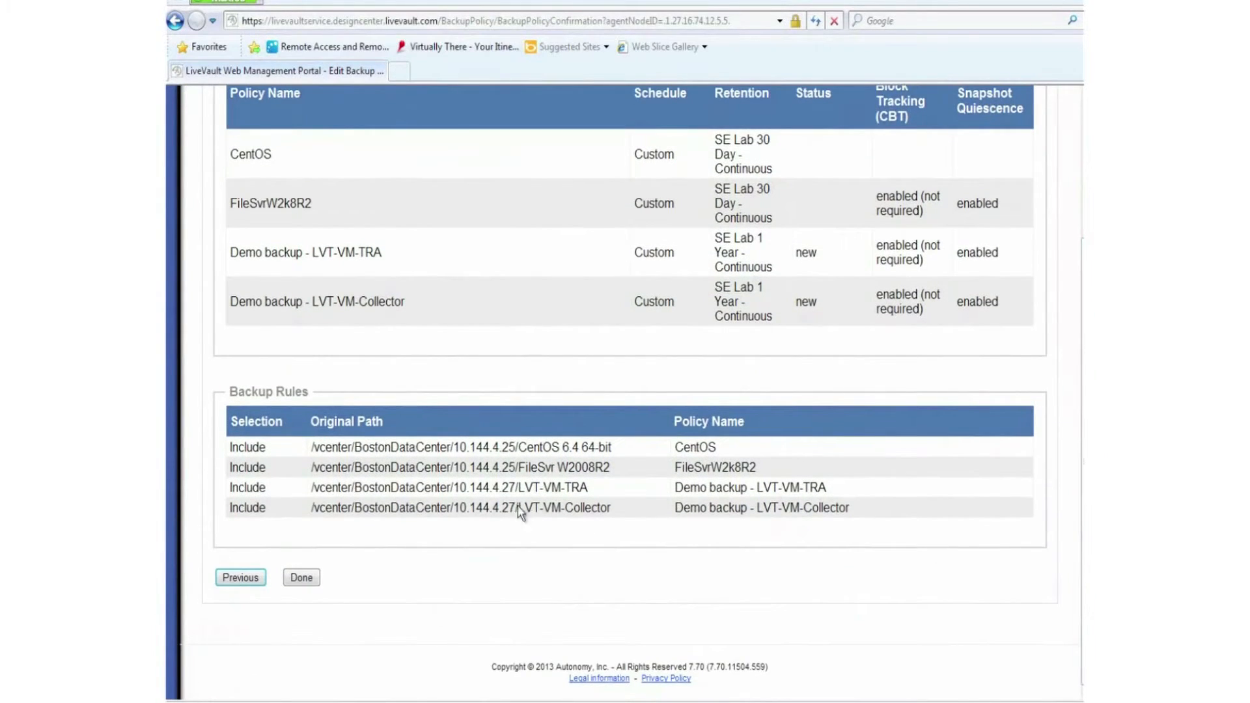
click(304, 579)
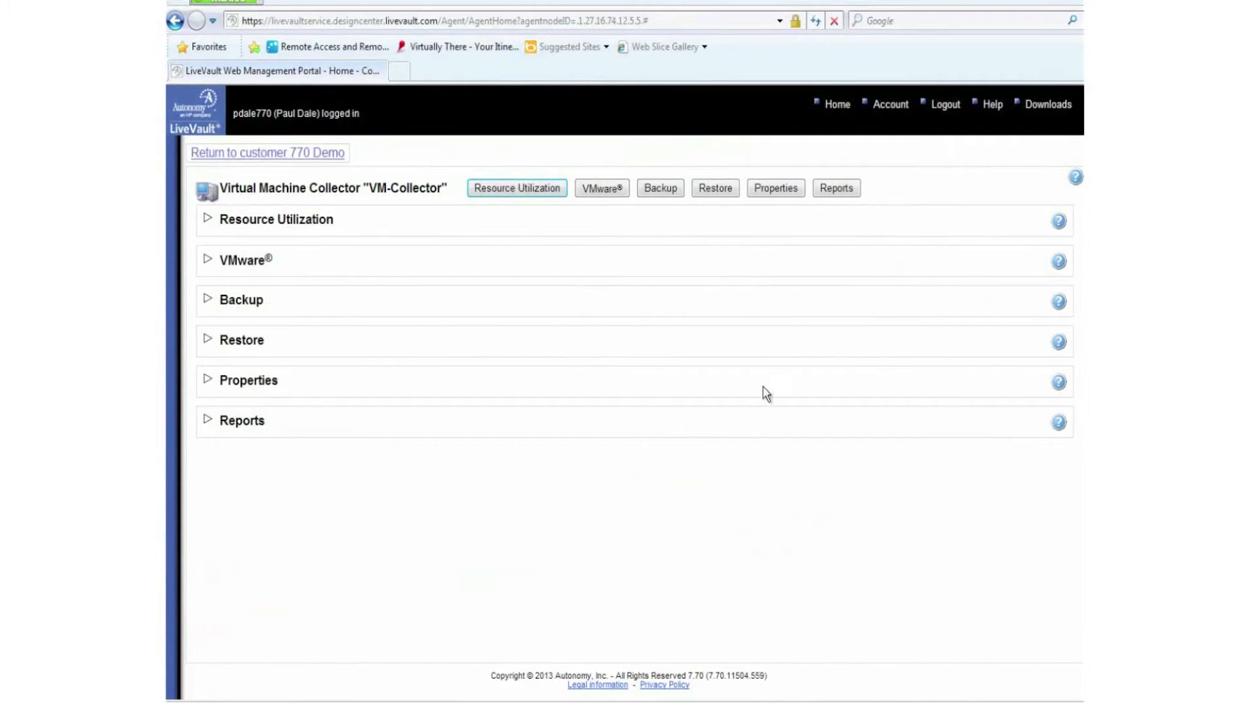
Step: Start a new restore request from appliance/offsite for VM-Collector and name it "Demo restore"
click(719, 197)
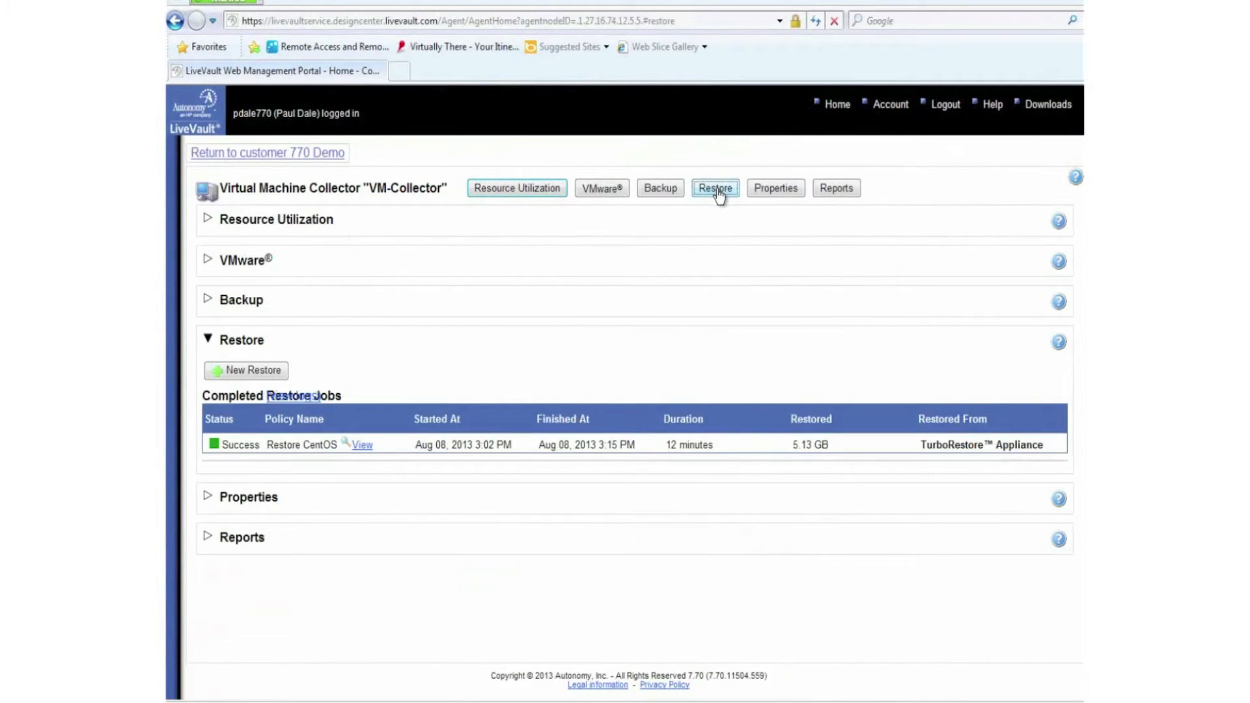
click(269, 371)
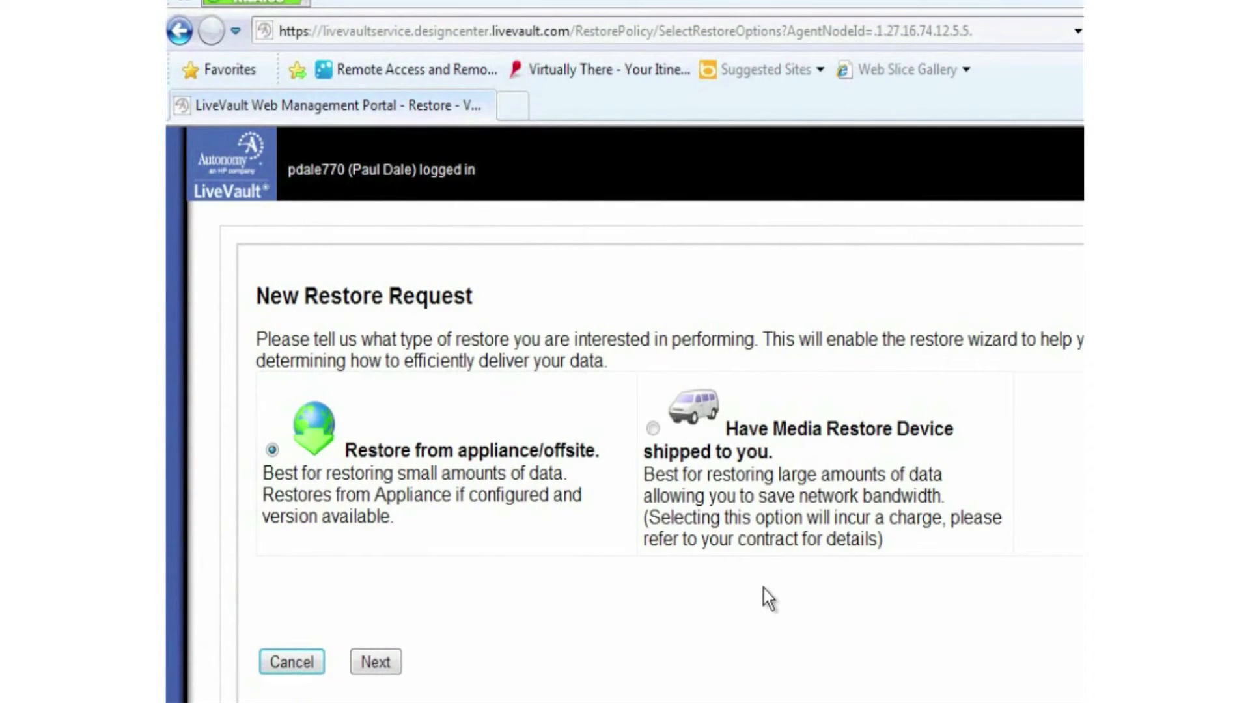
click(376, 662)
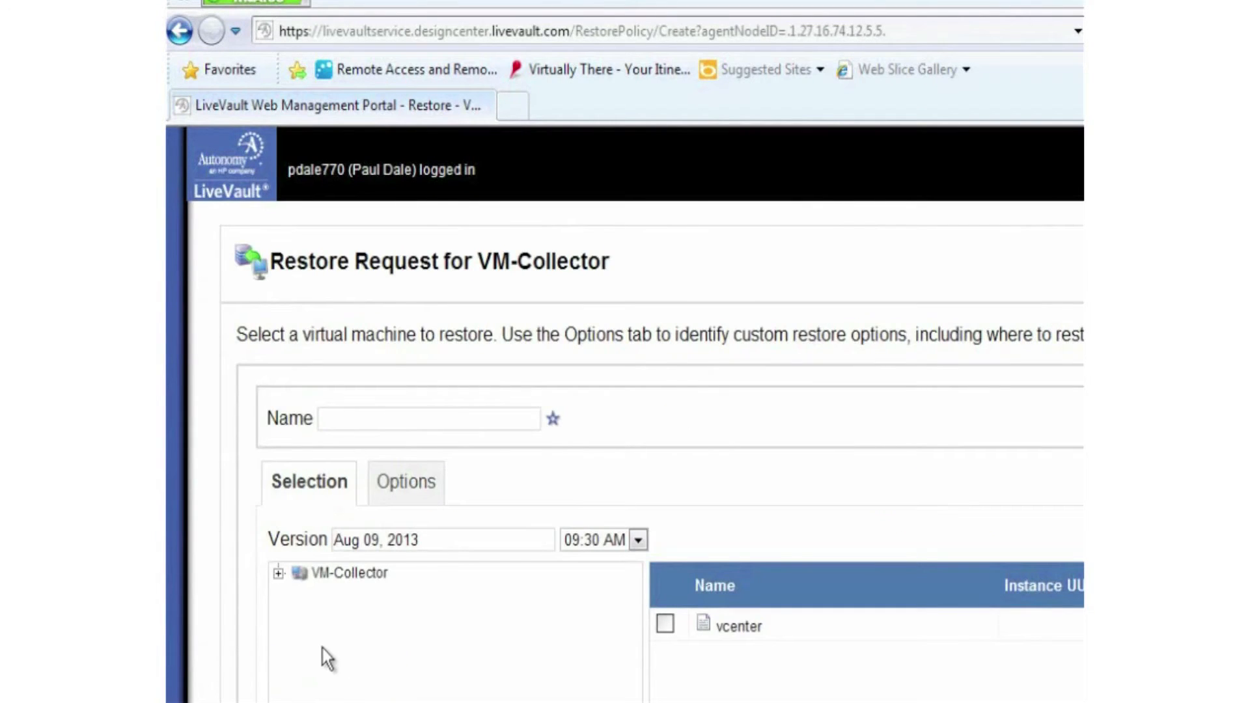
text(Demo restore)
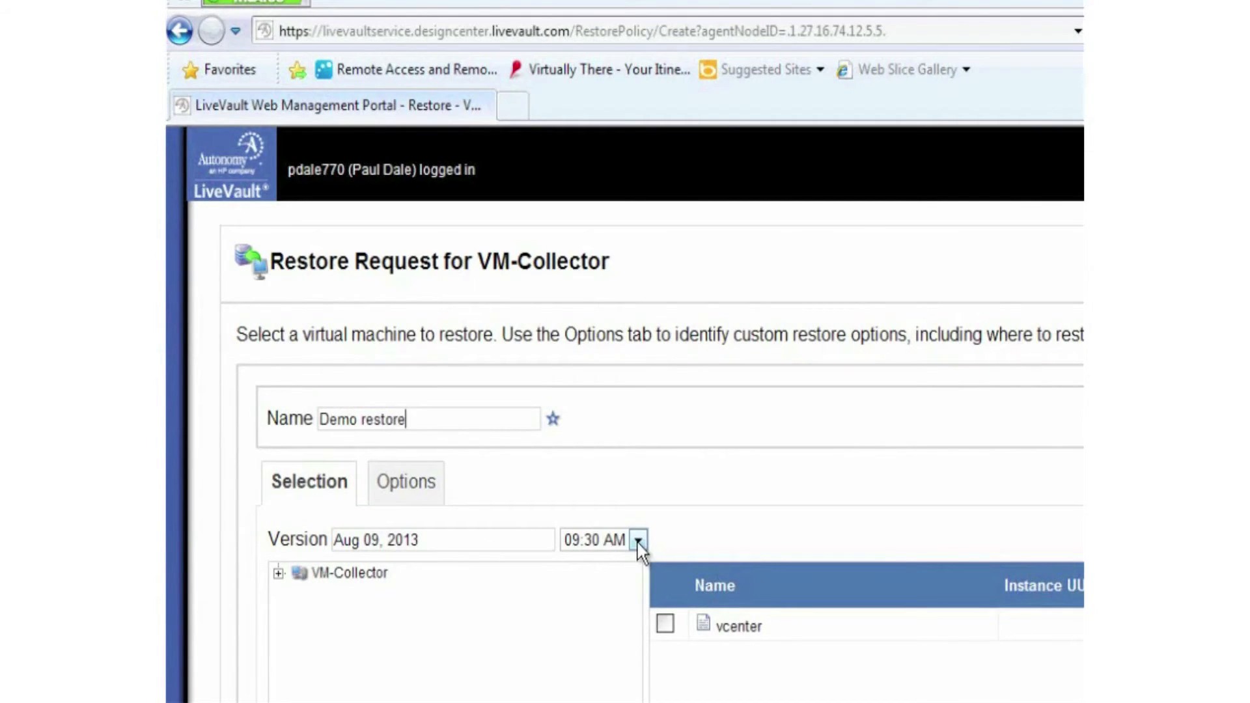
Step: Select the FileSvr W2008R2 virtual machine on host 10.144.4.25 for restoring from the Aug 09, 2013 09:30 AM version
click(277, 571)
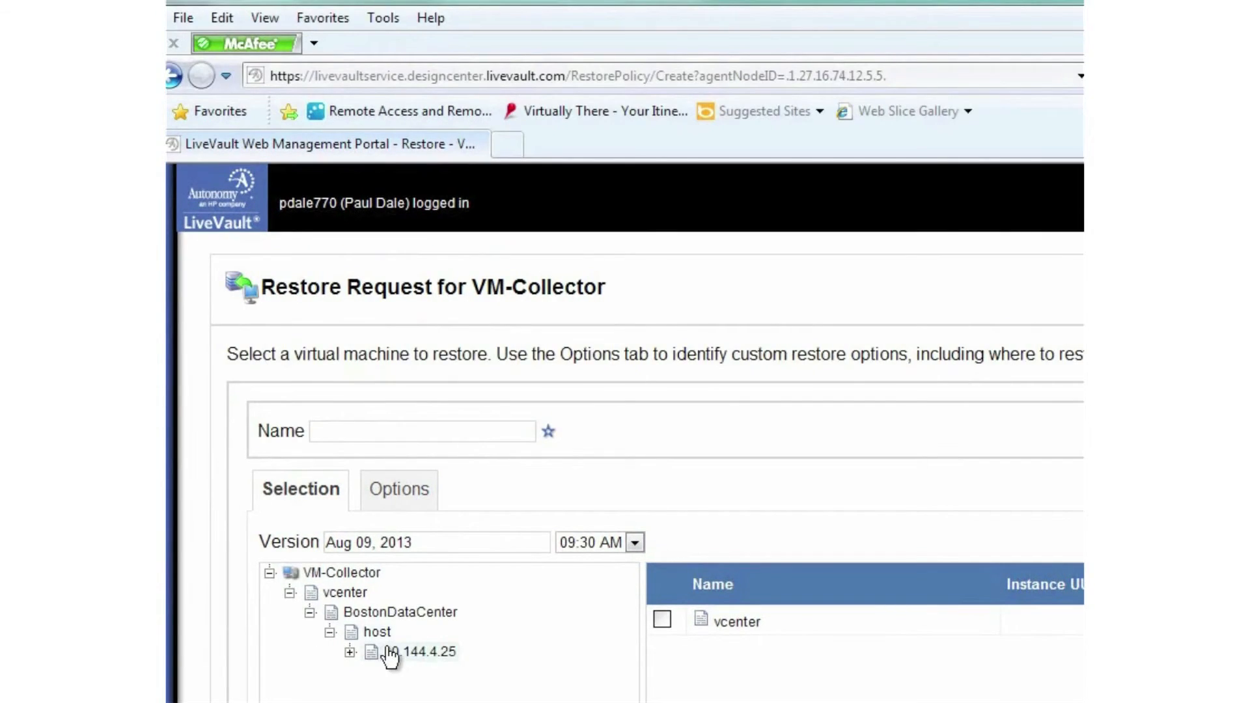
click(390, 653)
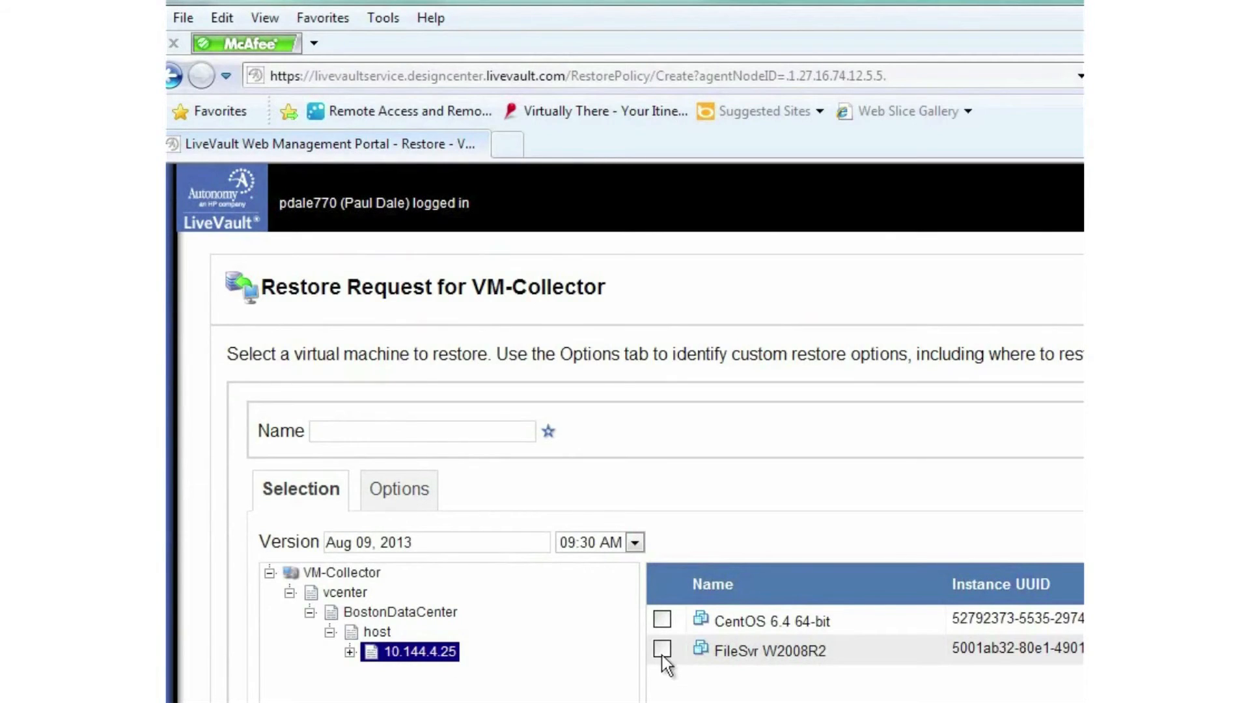
click(662, 649)
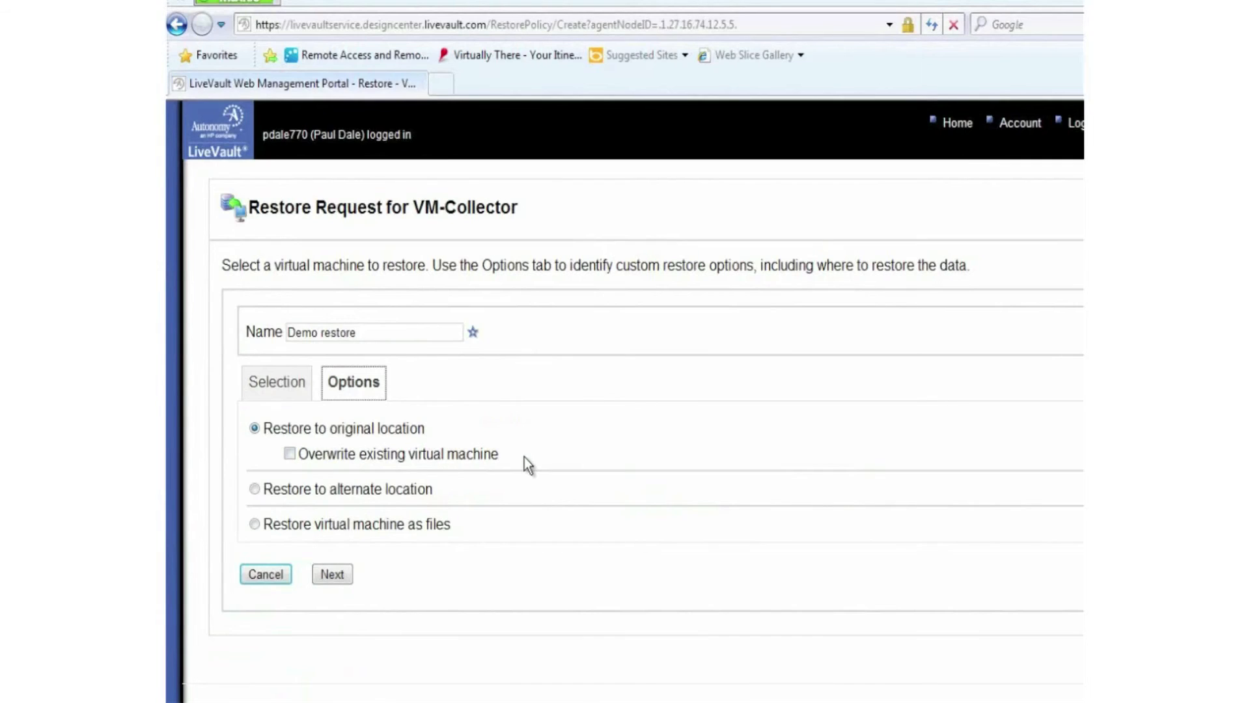
Step: Overwrite the existing virtual machine at its original location and submit the restore, allowing its backup policy to be disabled
click(291, 454)
click(328, 575)
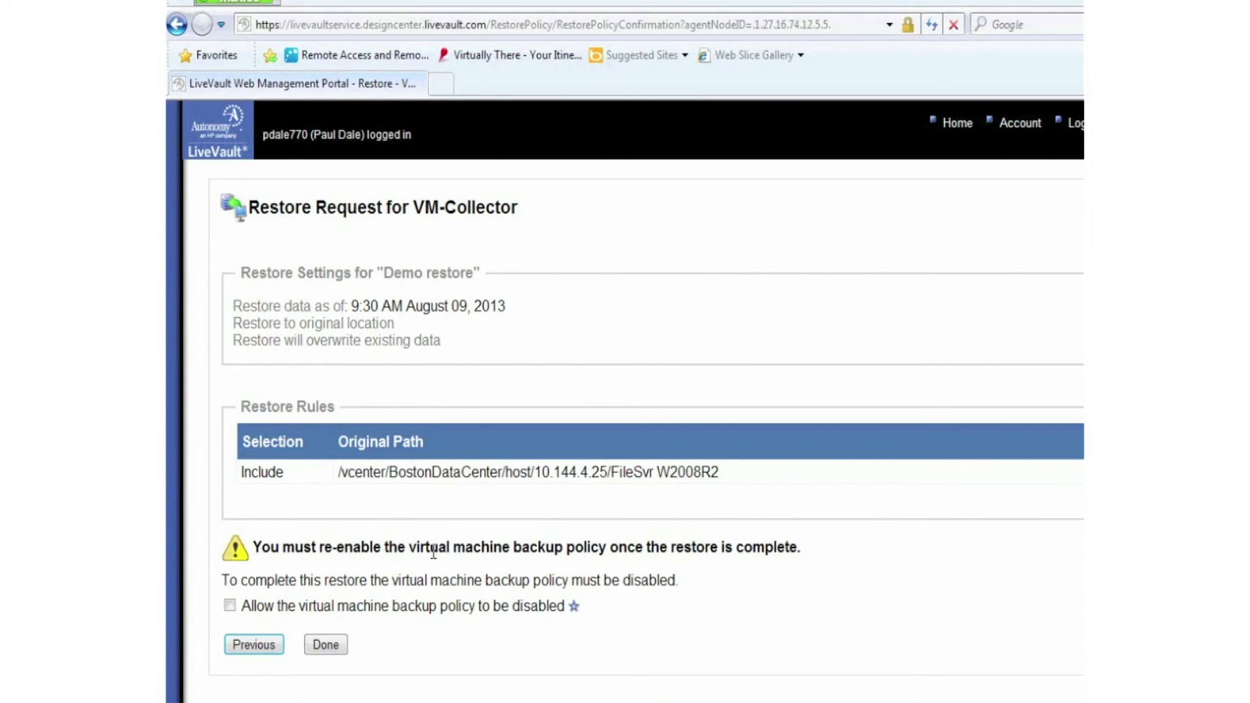
click(229, 606)
click(326, 645)
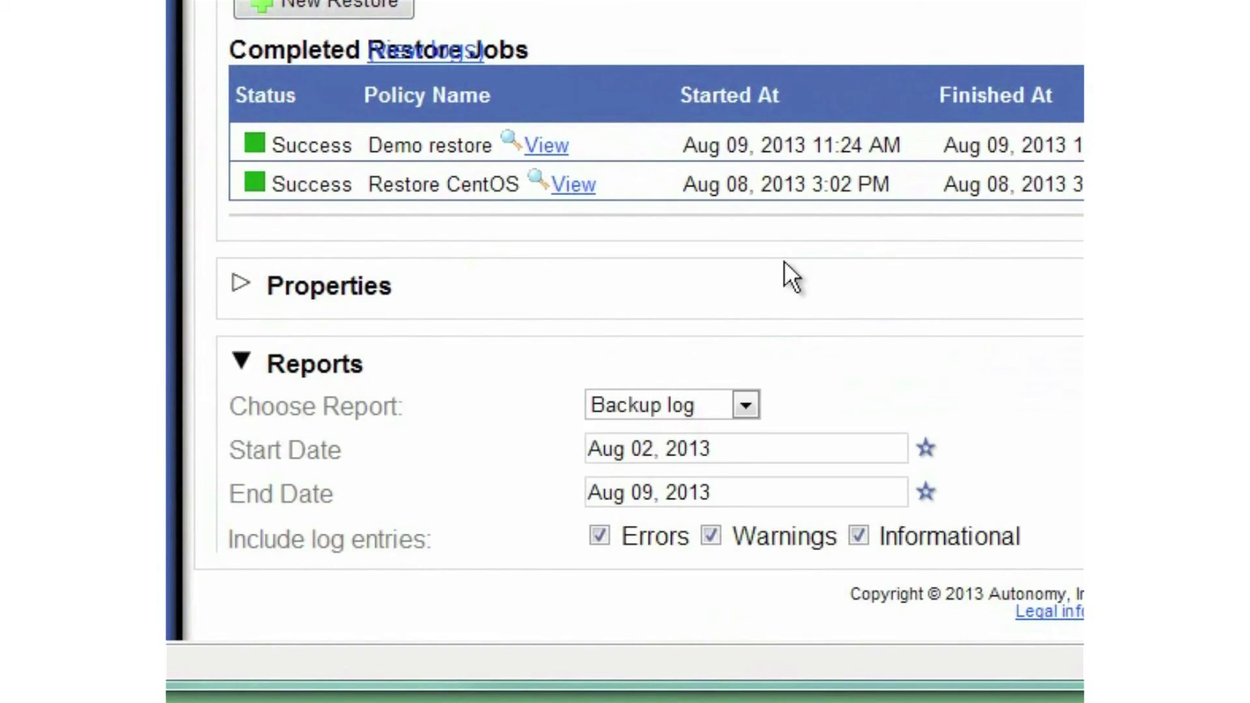
Step: Check the available report types, and view each policy's size in VM-Collector's Resource Utilization chart
click(746, 406)
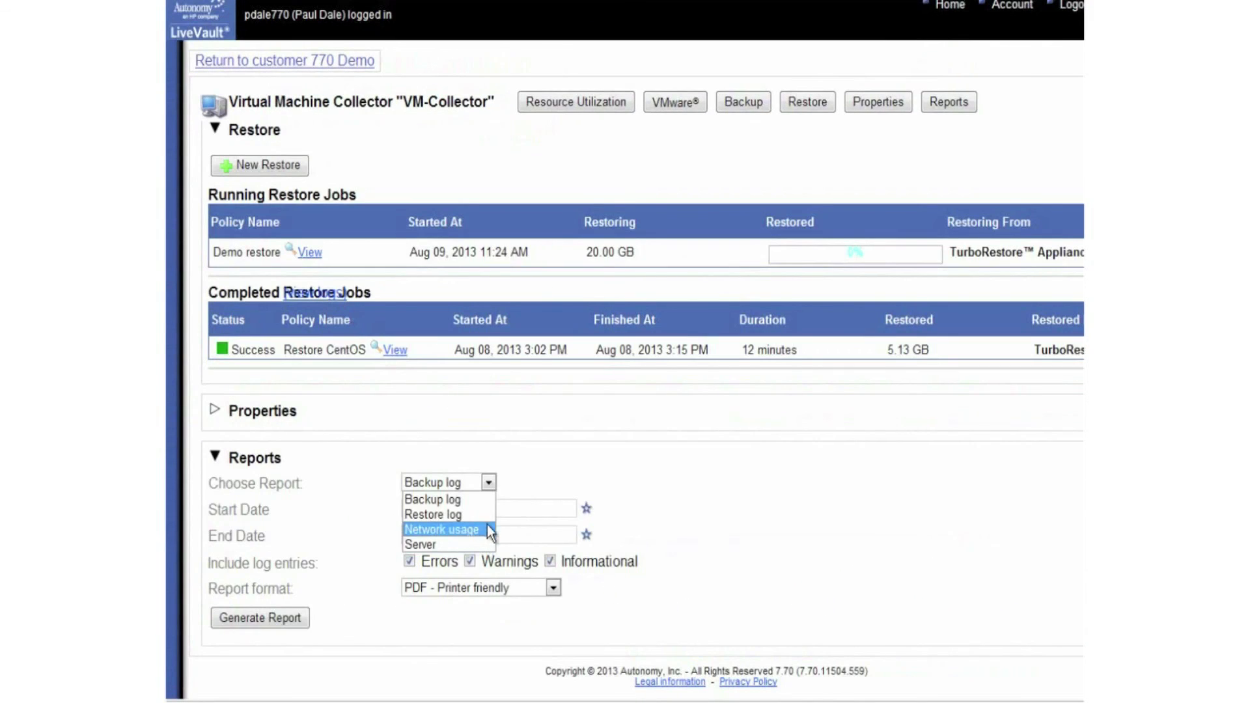
click(605, 106)
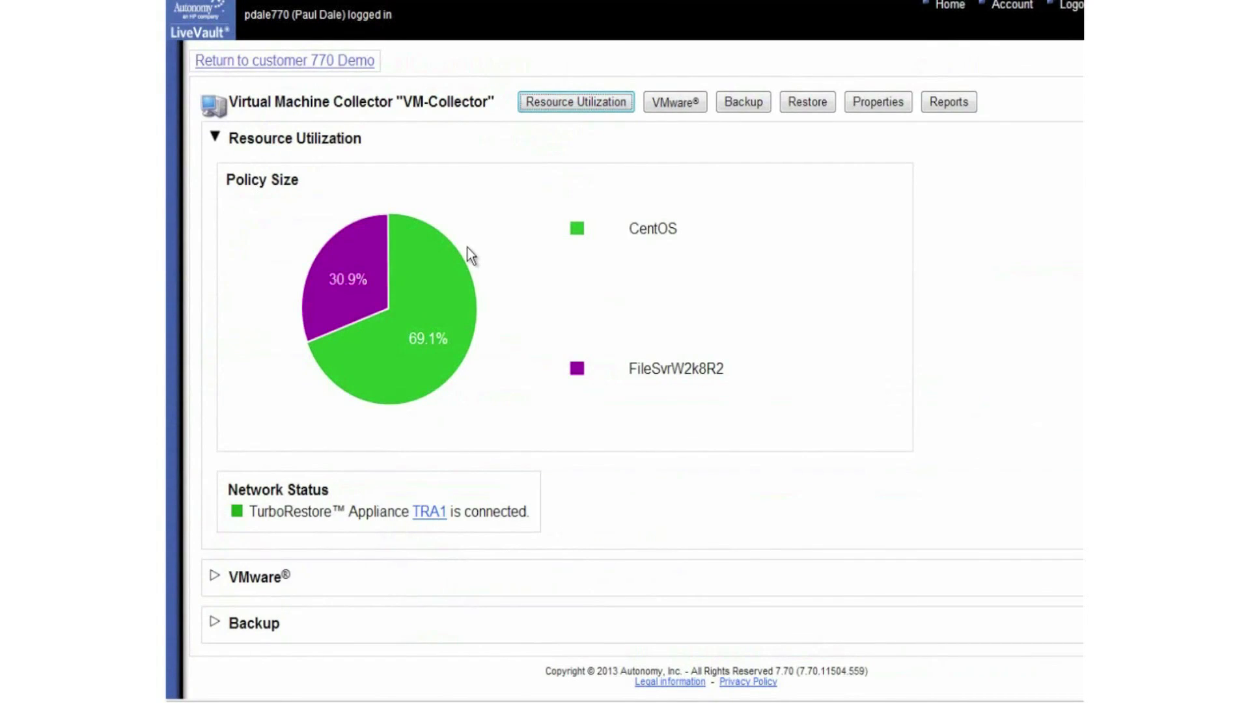
mouse_move(436, 264)
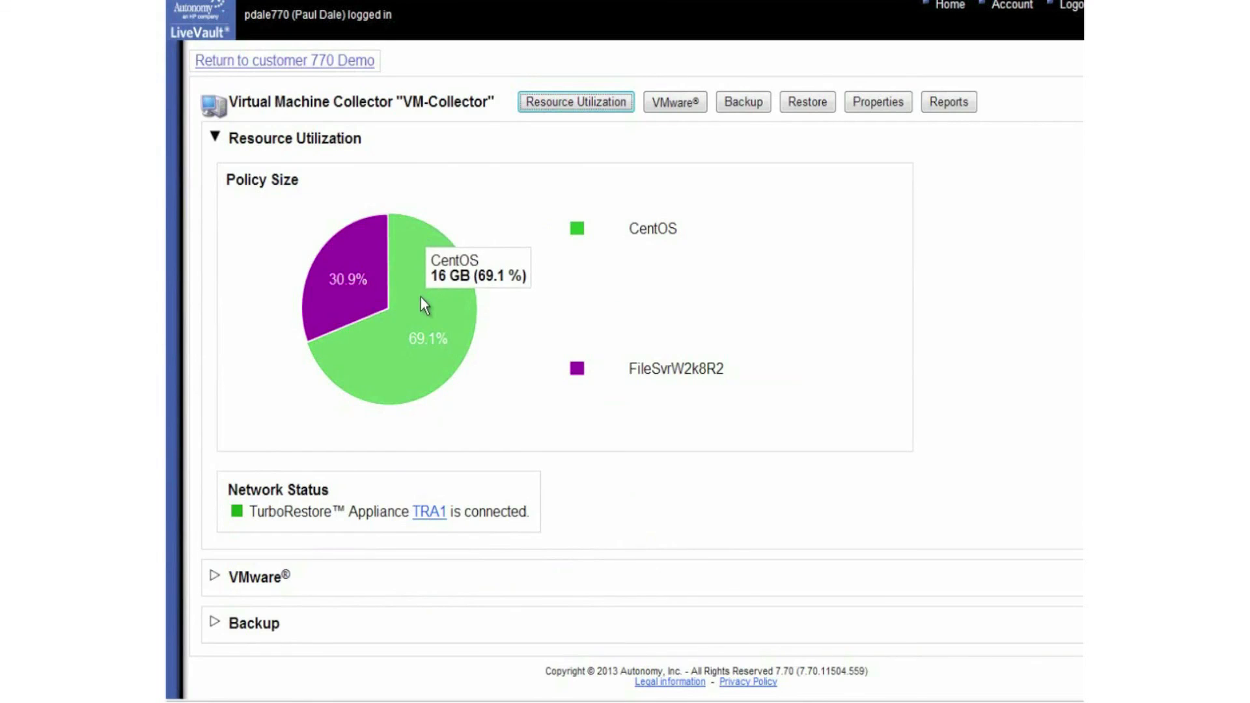
mouse_move(360, 264)
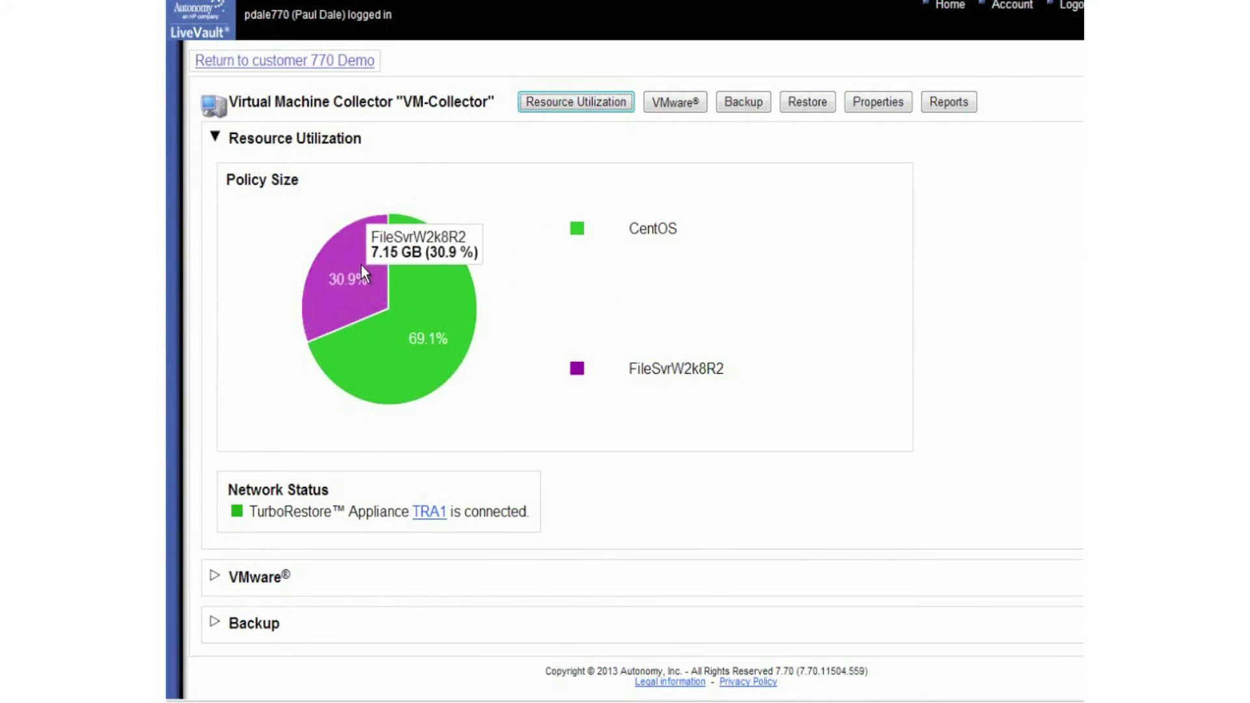